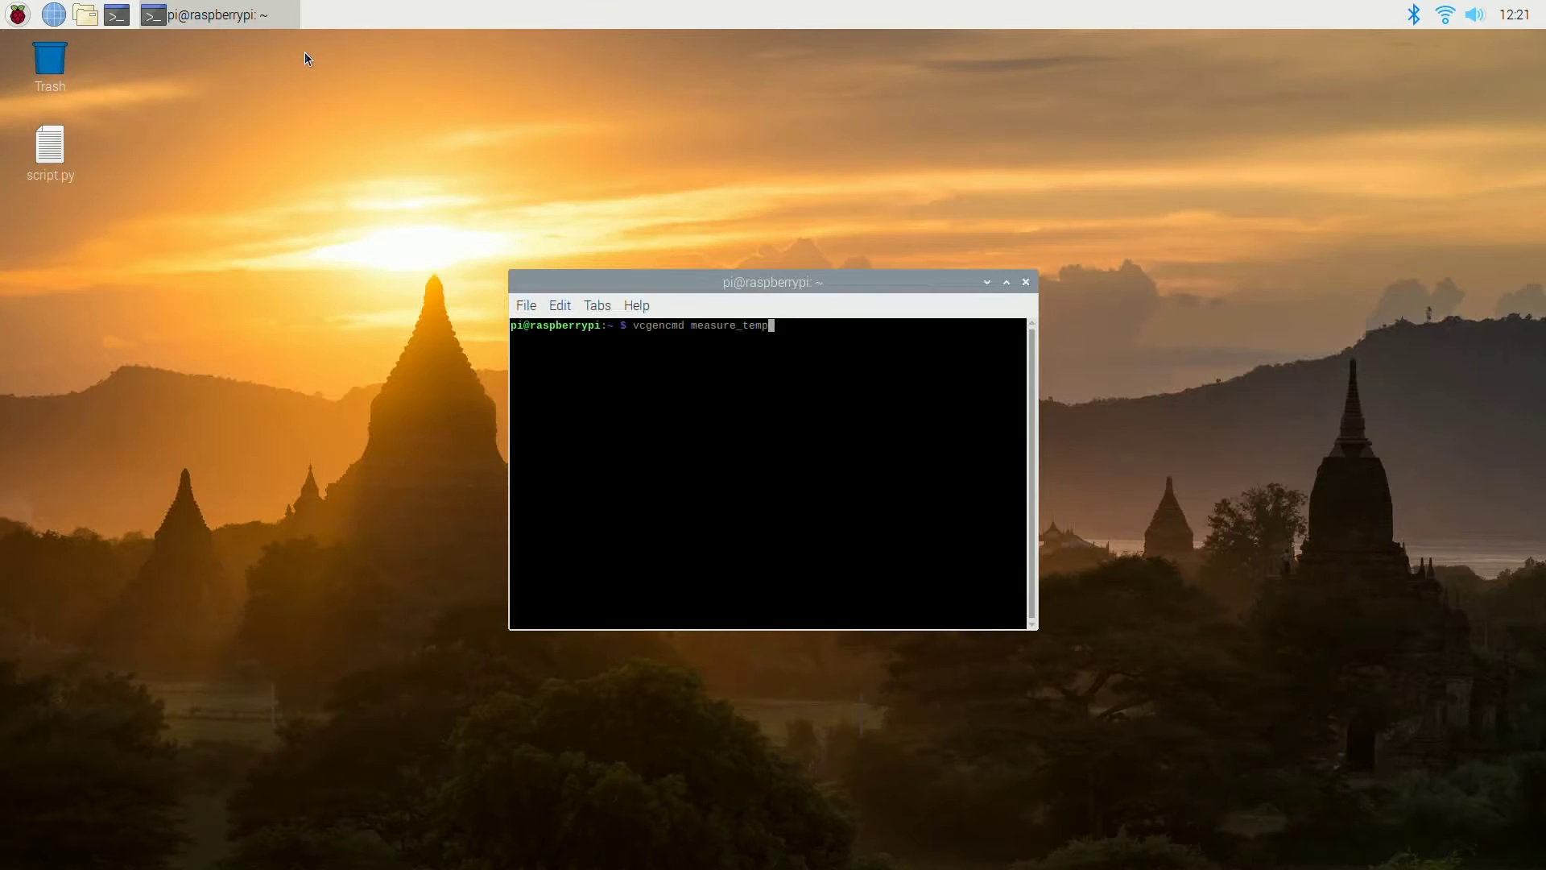
Take four baseline readings of the Raspberry Pi's temperature with vcgencmd measure_temp.
key("Return")
key("Up")
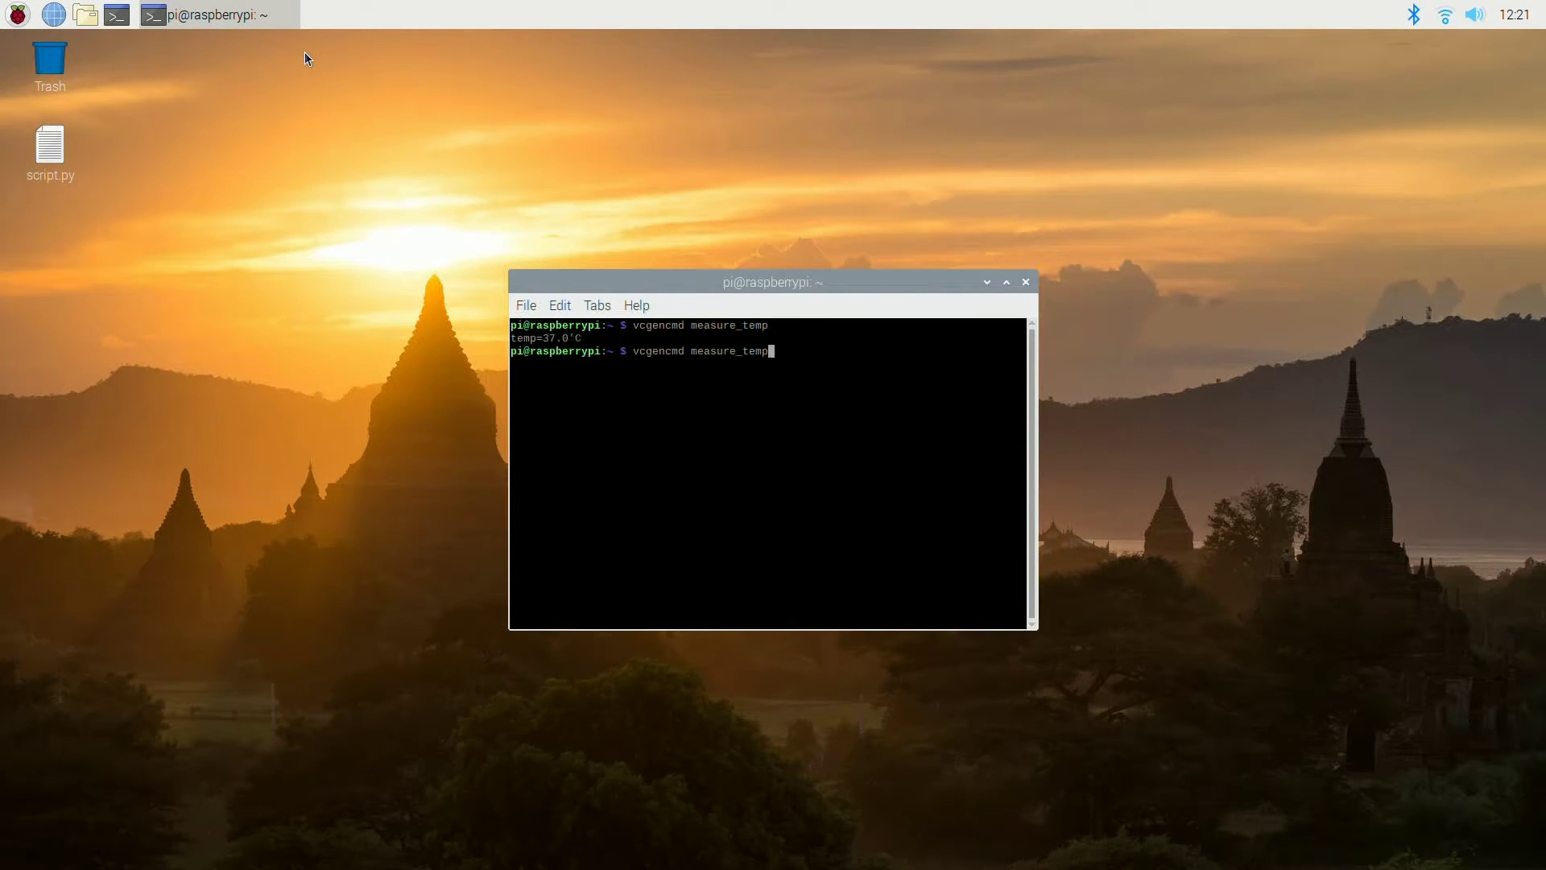
key("Return")
key("Up")
key("Return")
key("Up")
key("Return")
Run the earlier CPU performance benchmark again, with a maximum prime number of 20000.
key("Up")
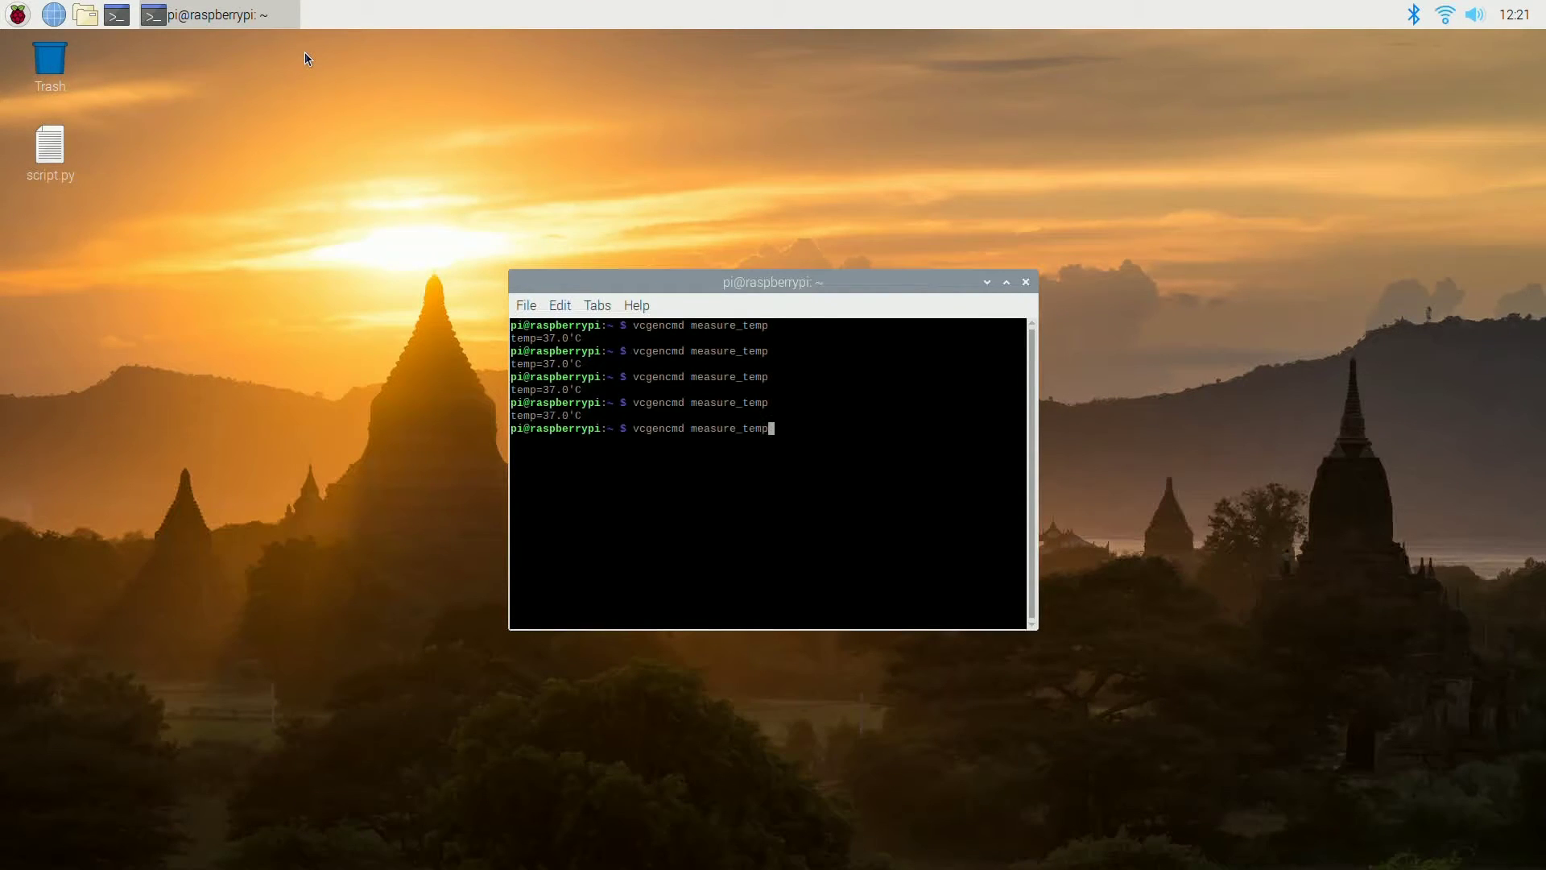
key("Up")
key("Return")
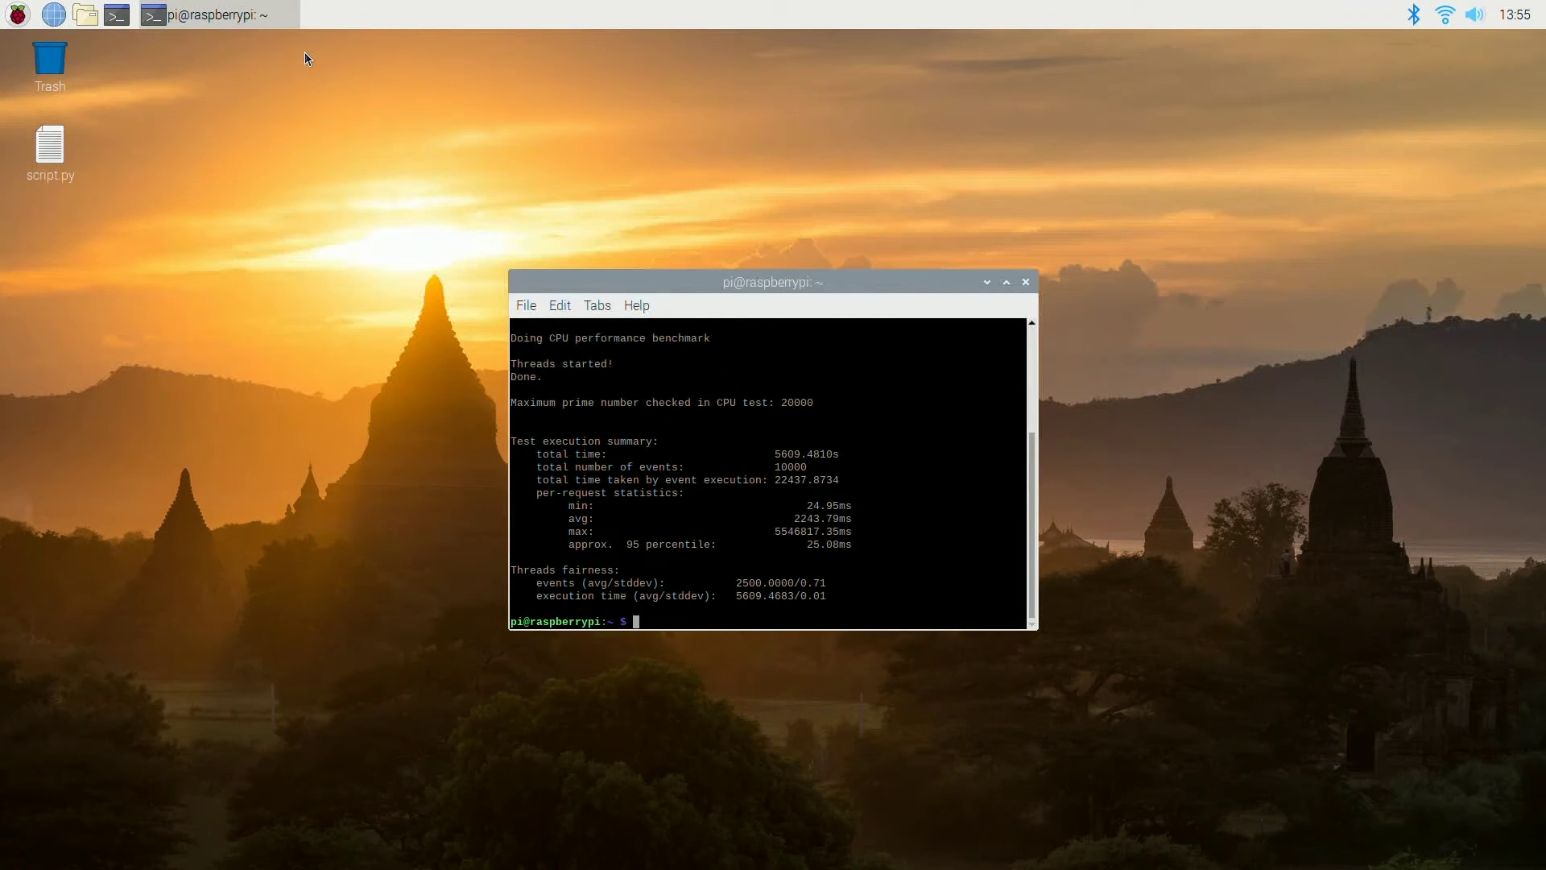
Measure the temperature repeatedly with vcgencmd measure_temp to follow the cooldown after the benchmark.
key("Up")
key("Up")
key("Return")
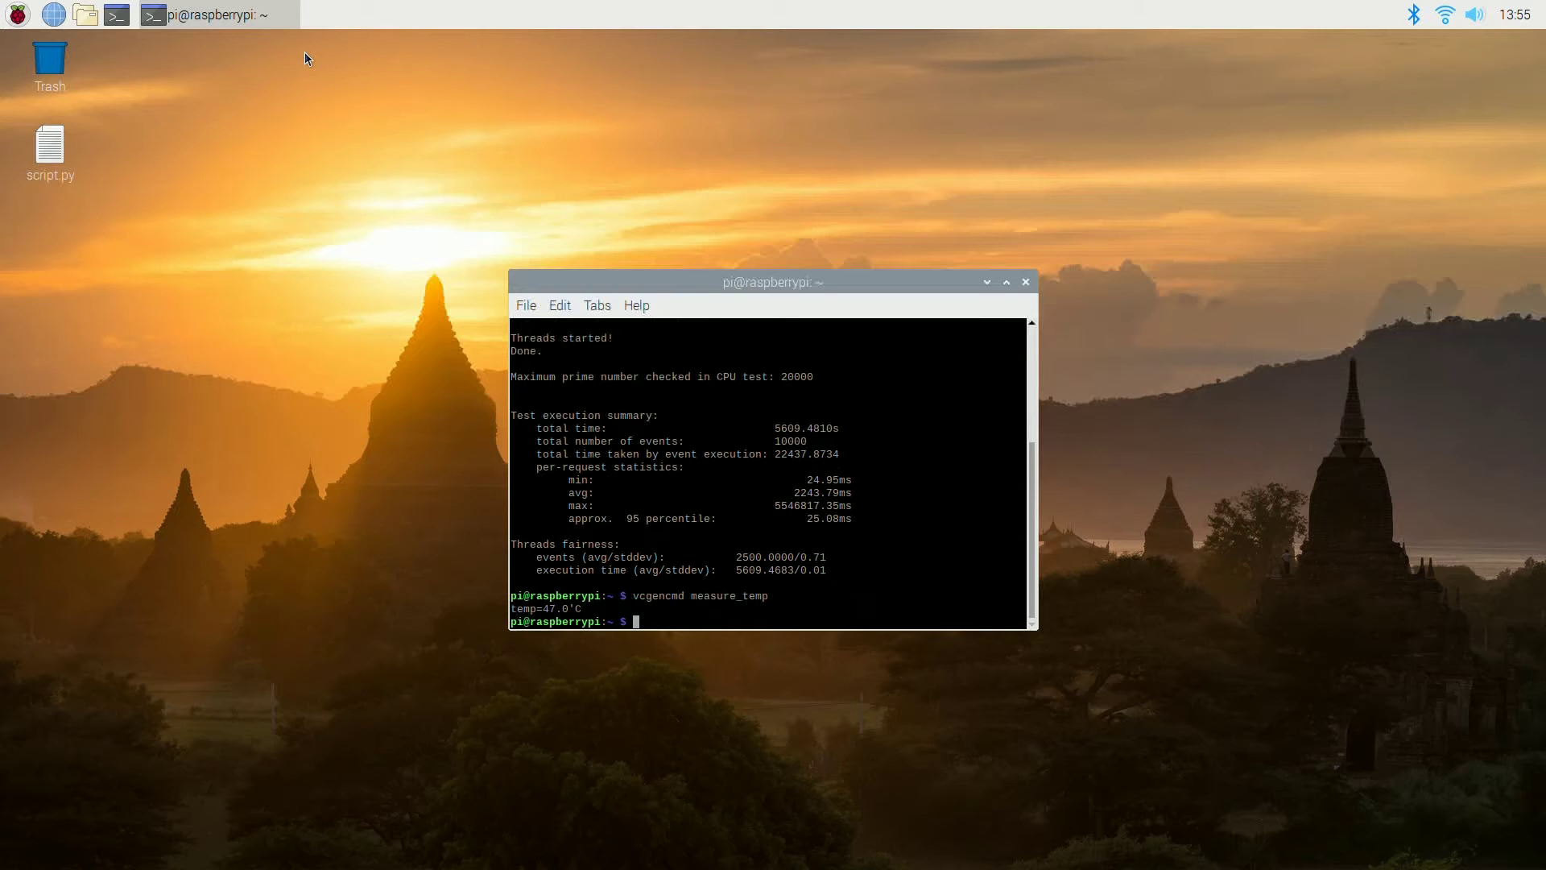
key("Up")
key("Up")
key("Down")
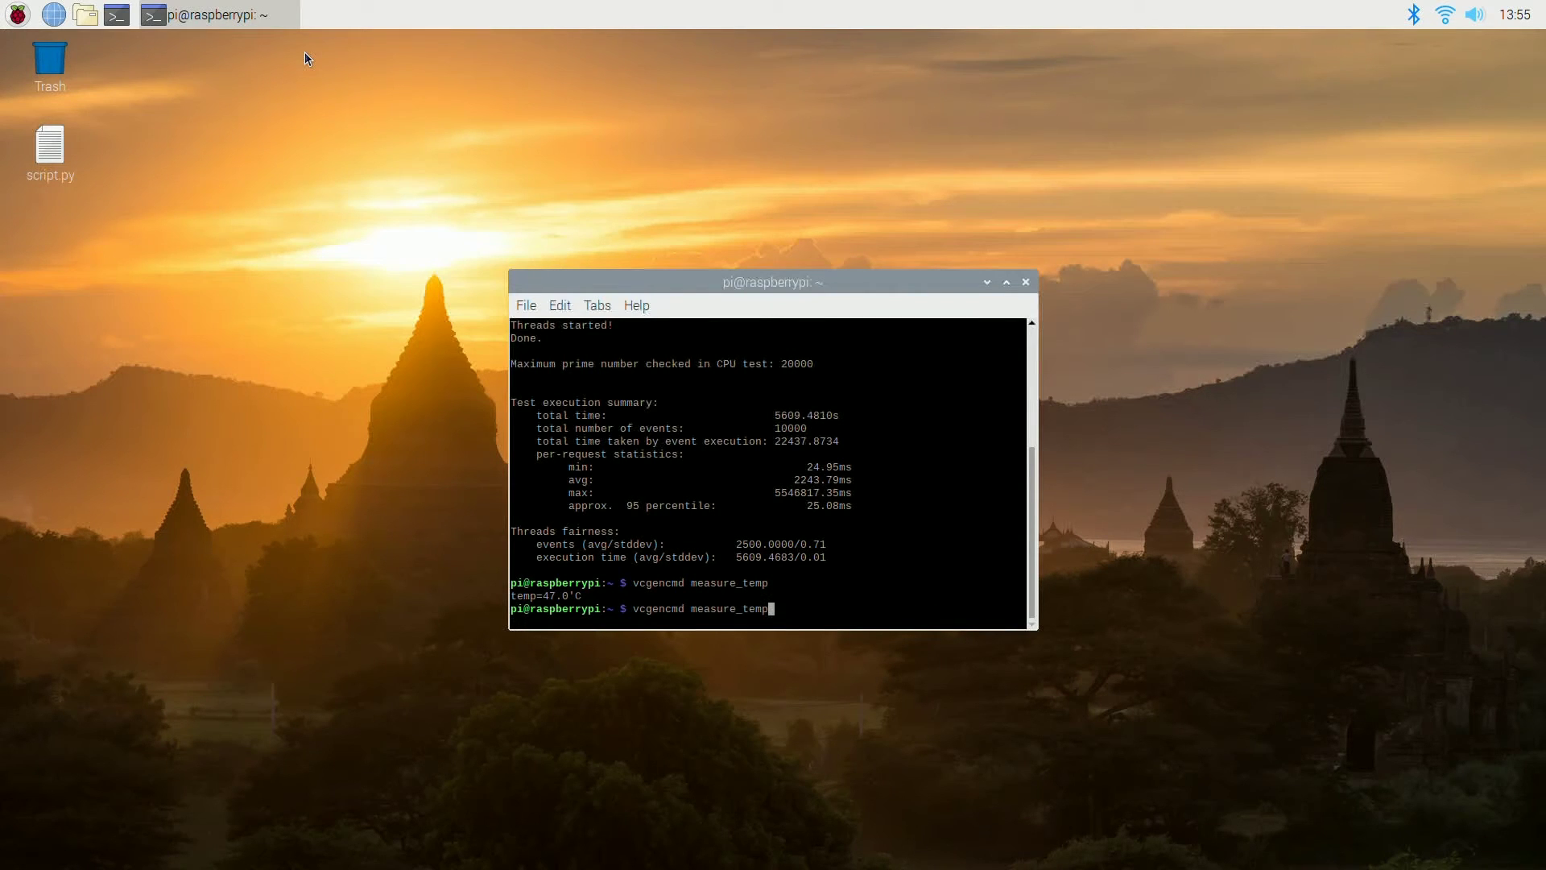
key("Return")
key("Up")
key("Up")
key("Down")
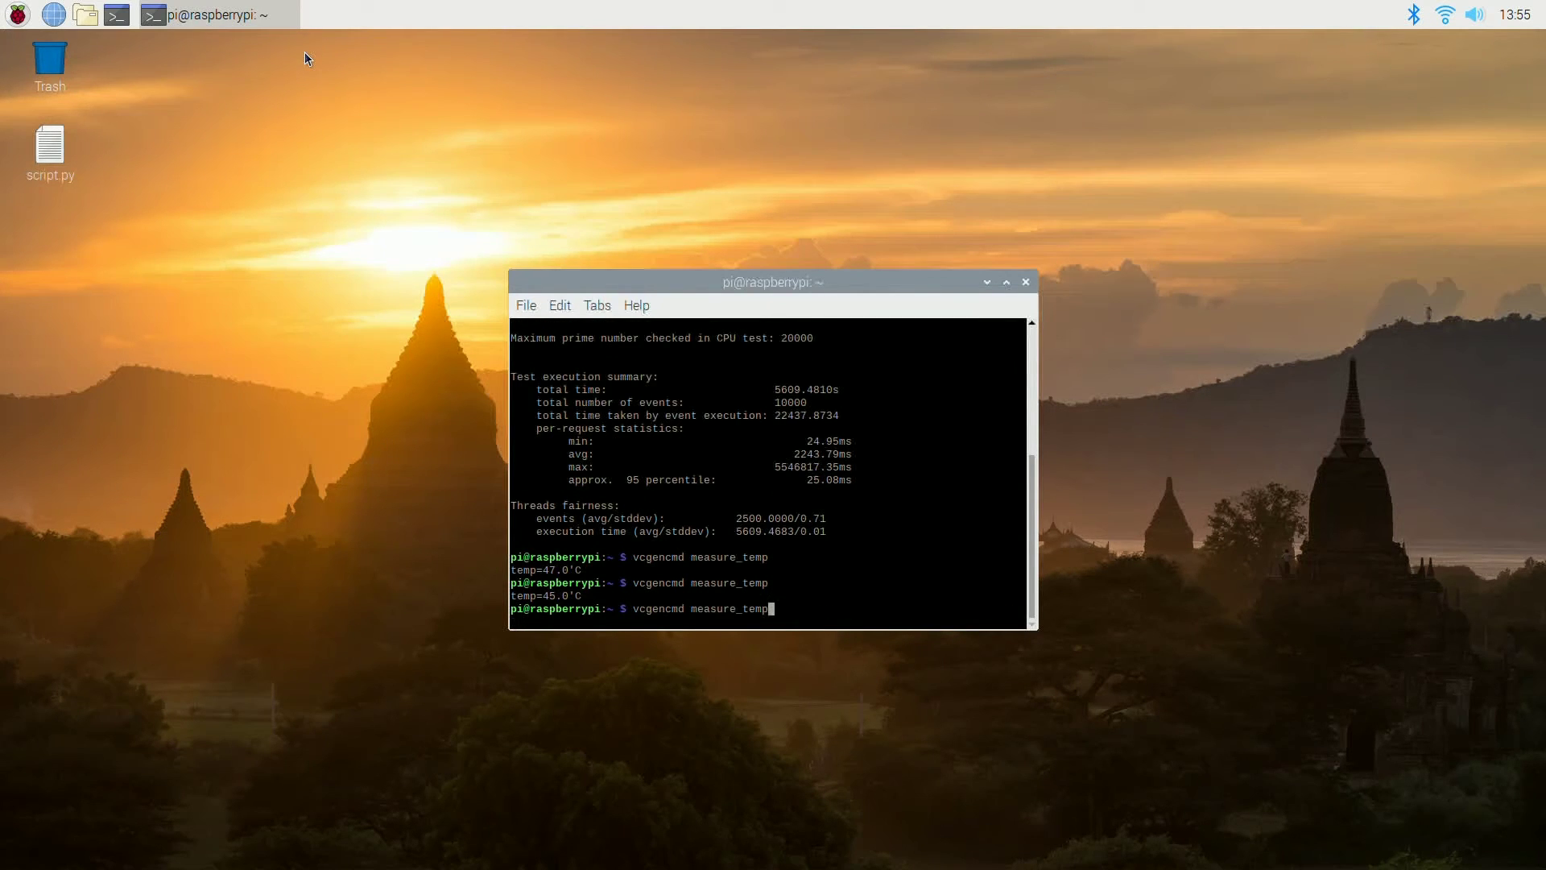
key("Return")
key("Up")
key("Return")
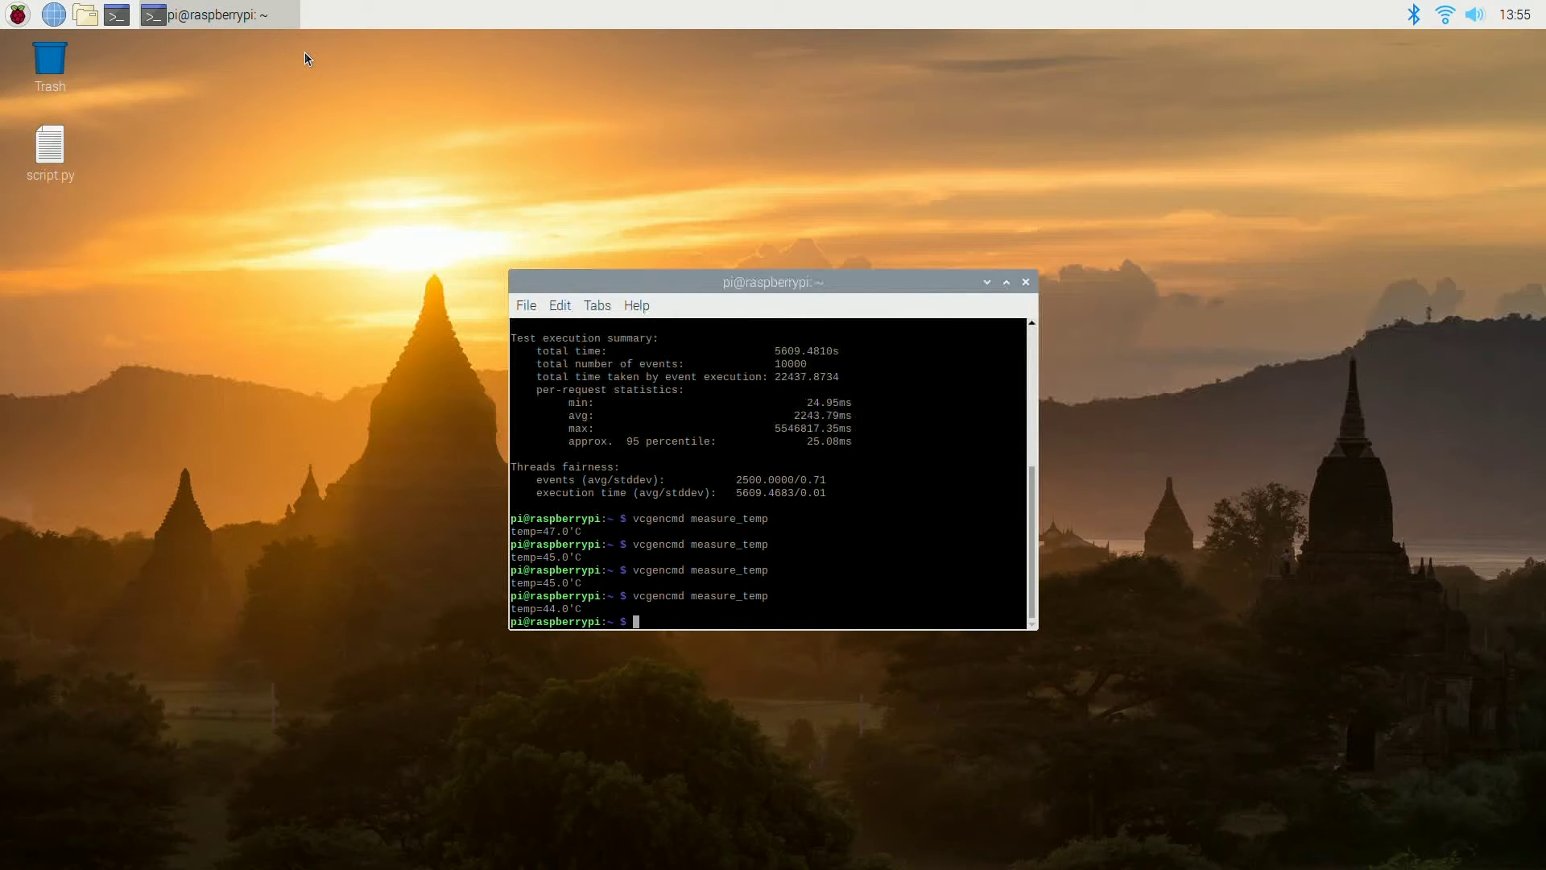
key("Up")
key("Return")
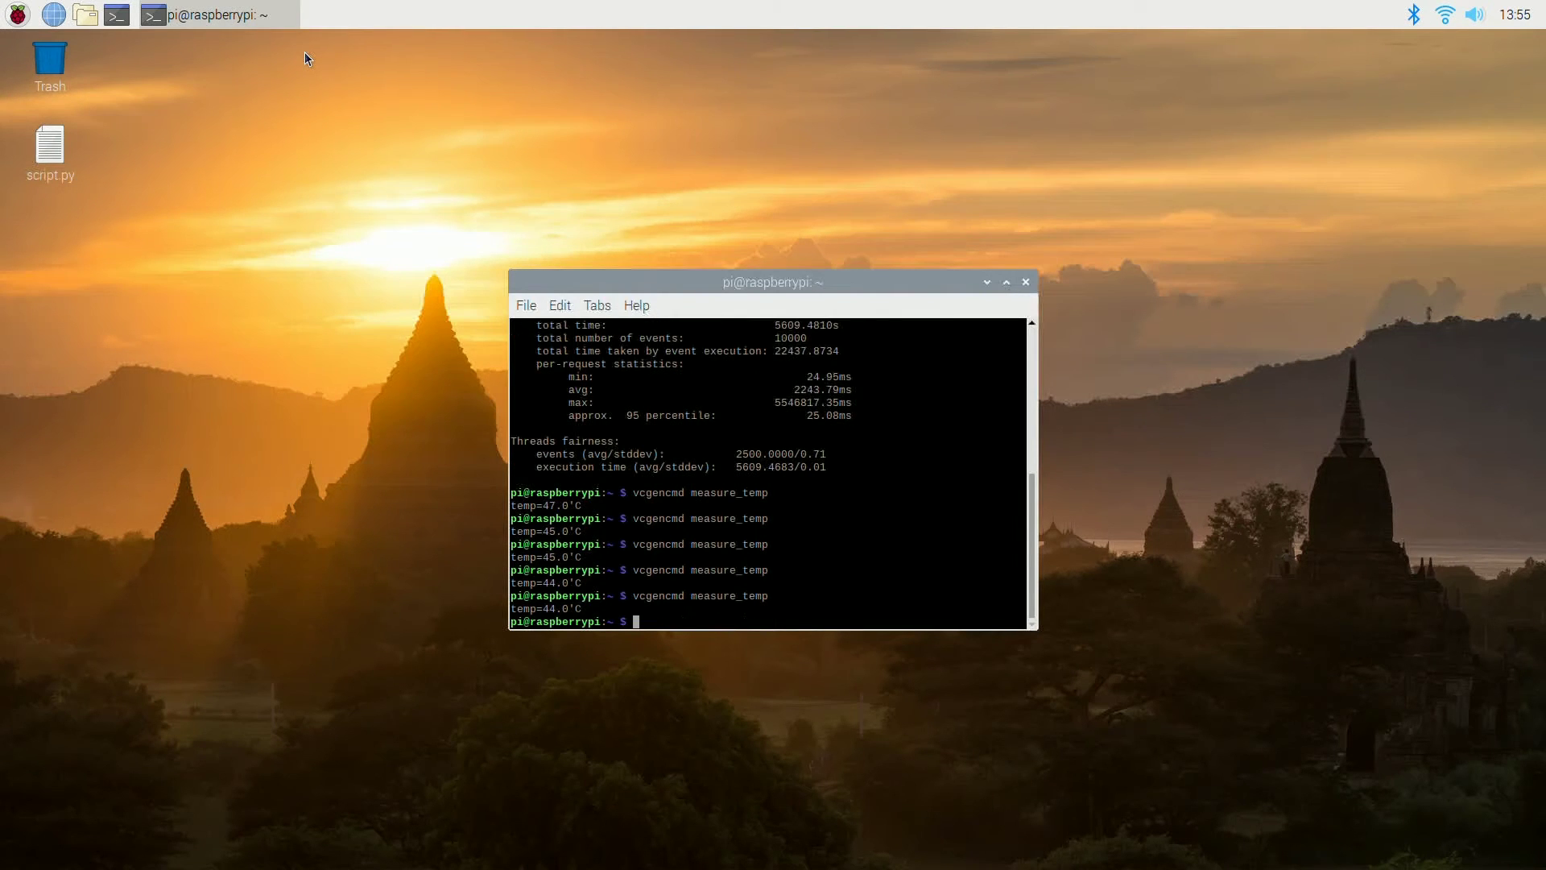
key("Up")
key("Return")
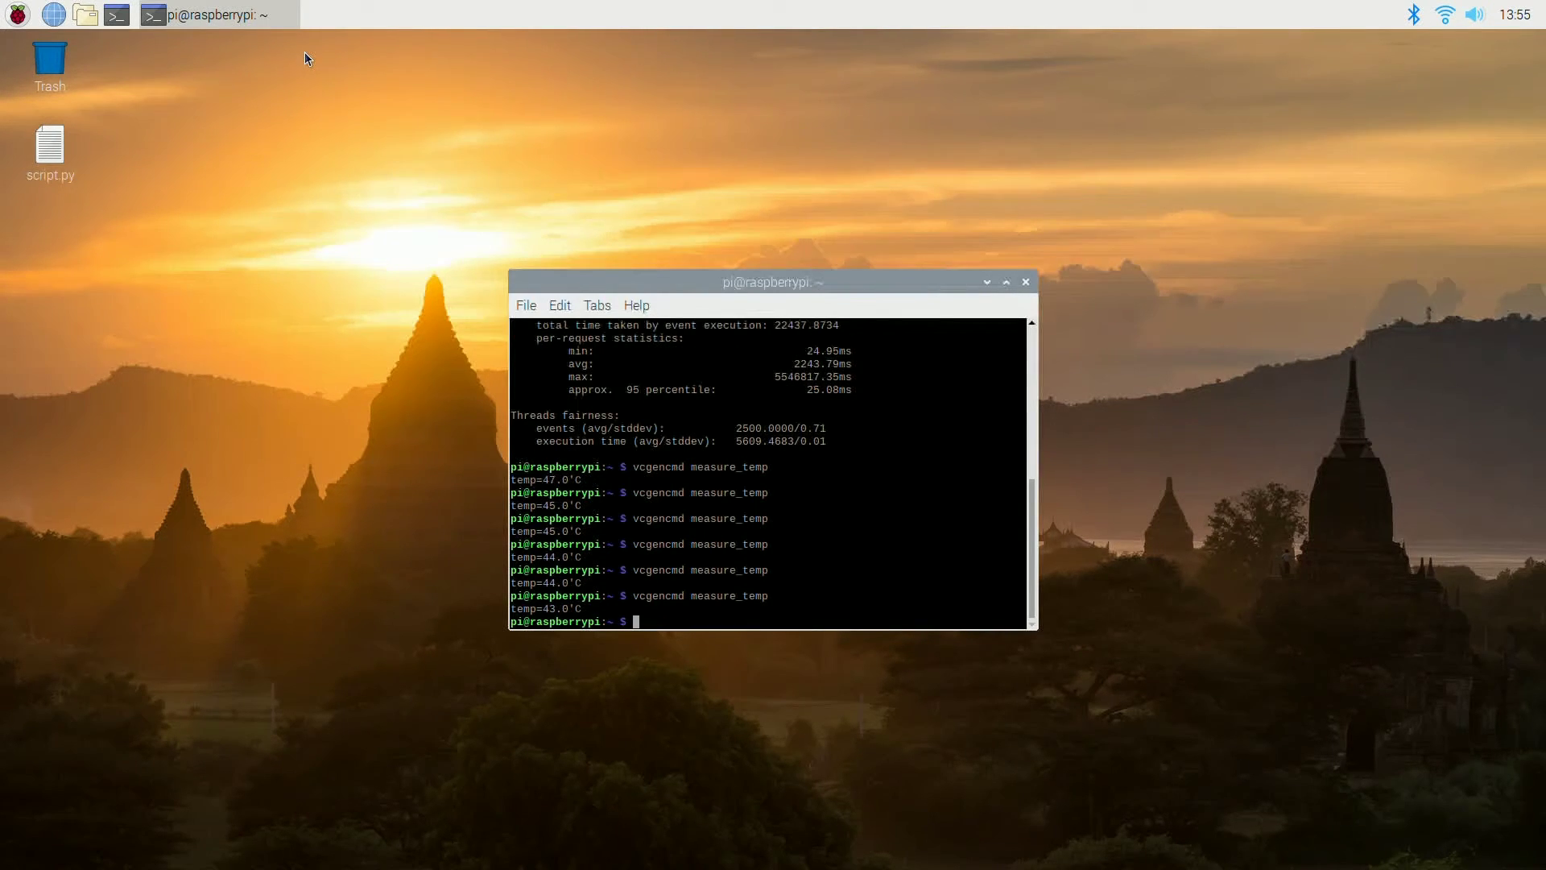
key("Up")
key("Return")
key("Up")
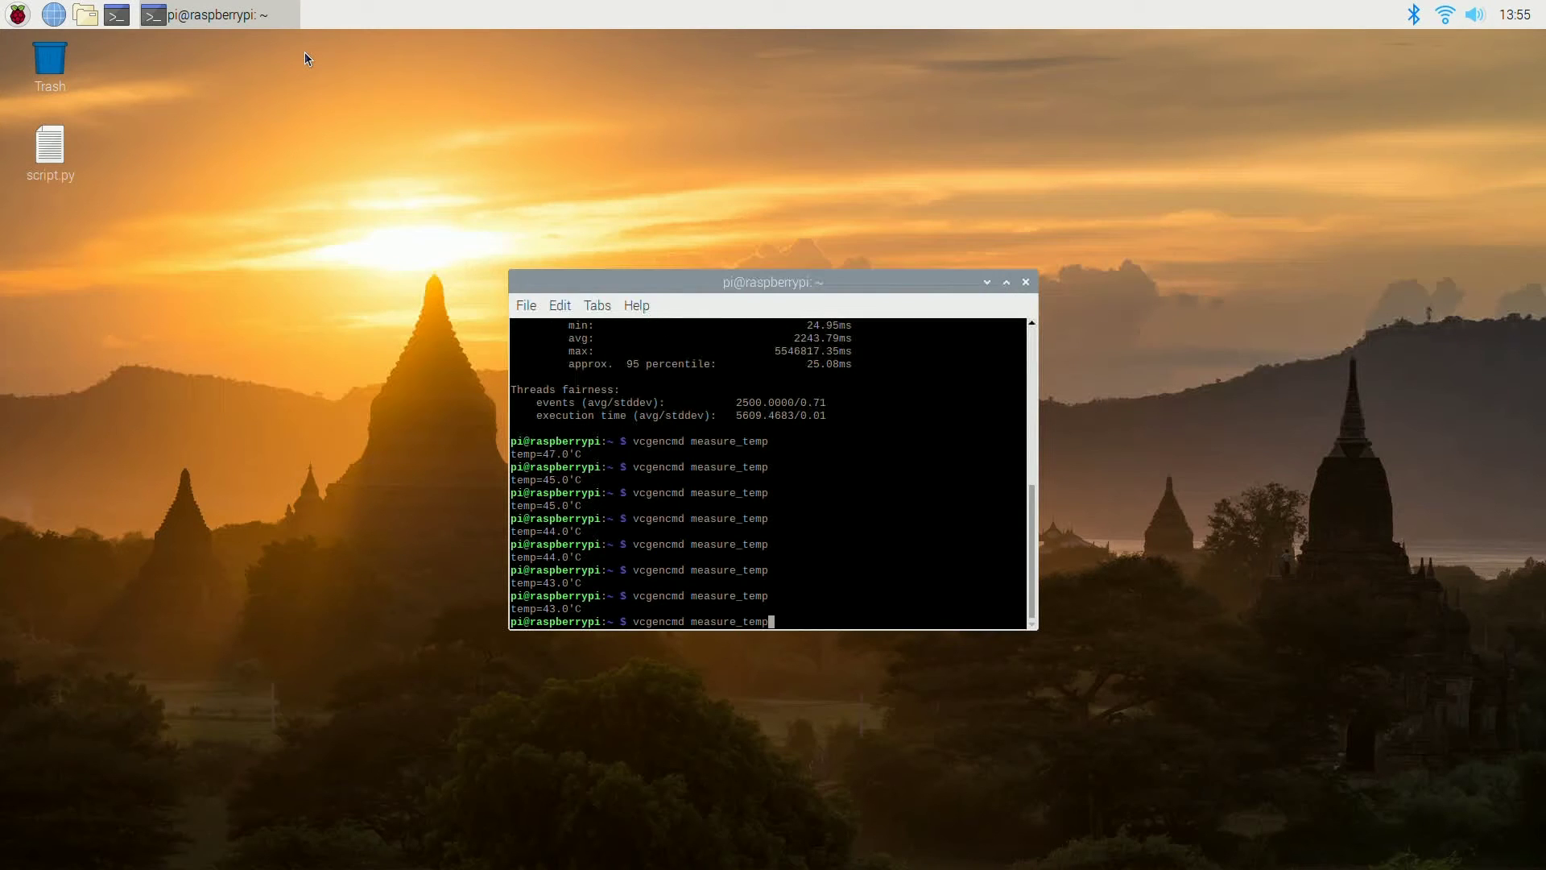
key("Return")
key("Up")
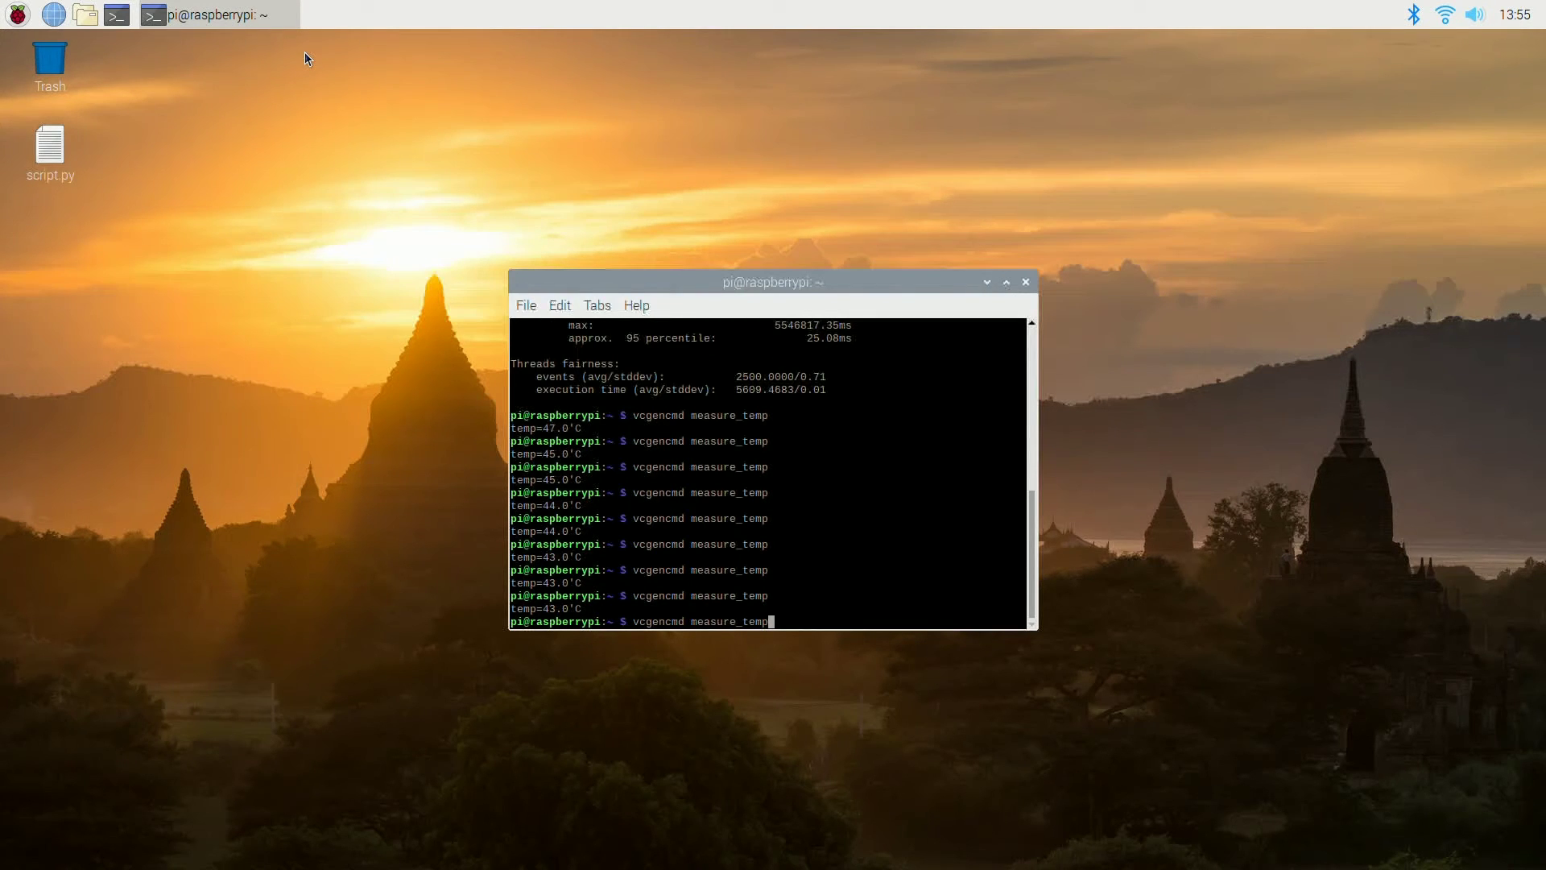
key("Return")
key("Up")
key("Return")
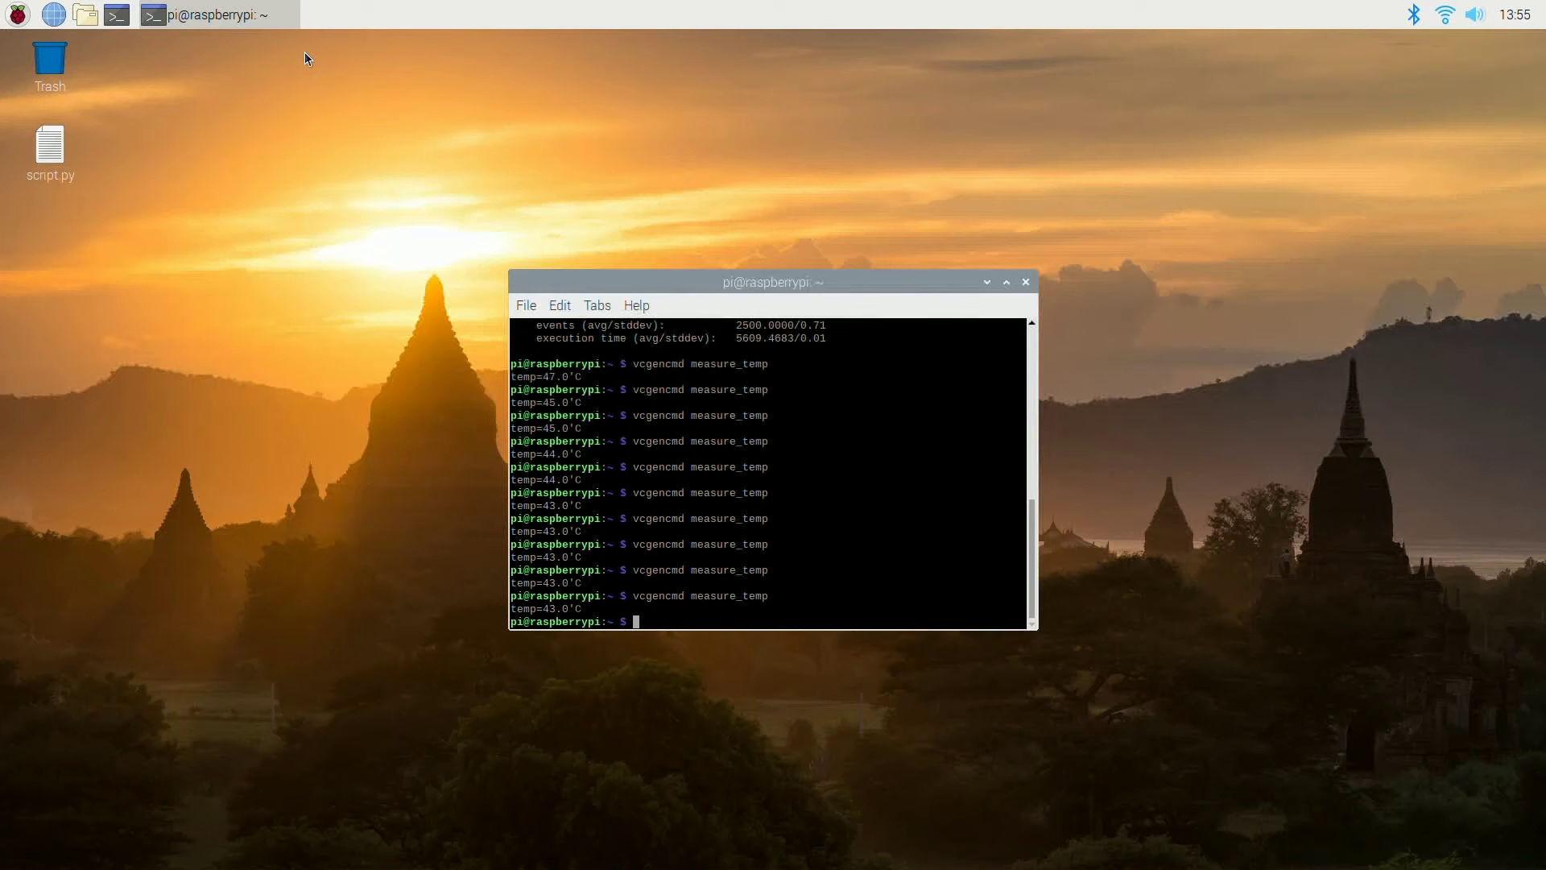
key("Up")
key("Return")
key("Up")
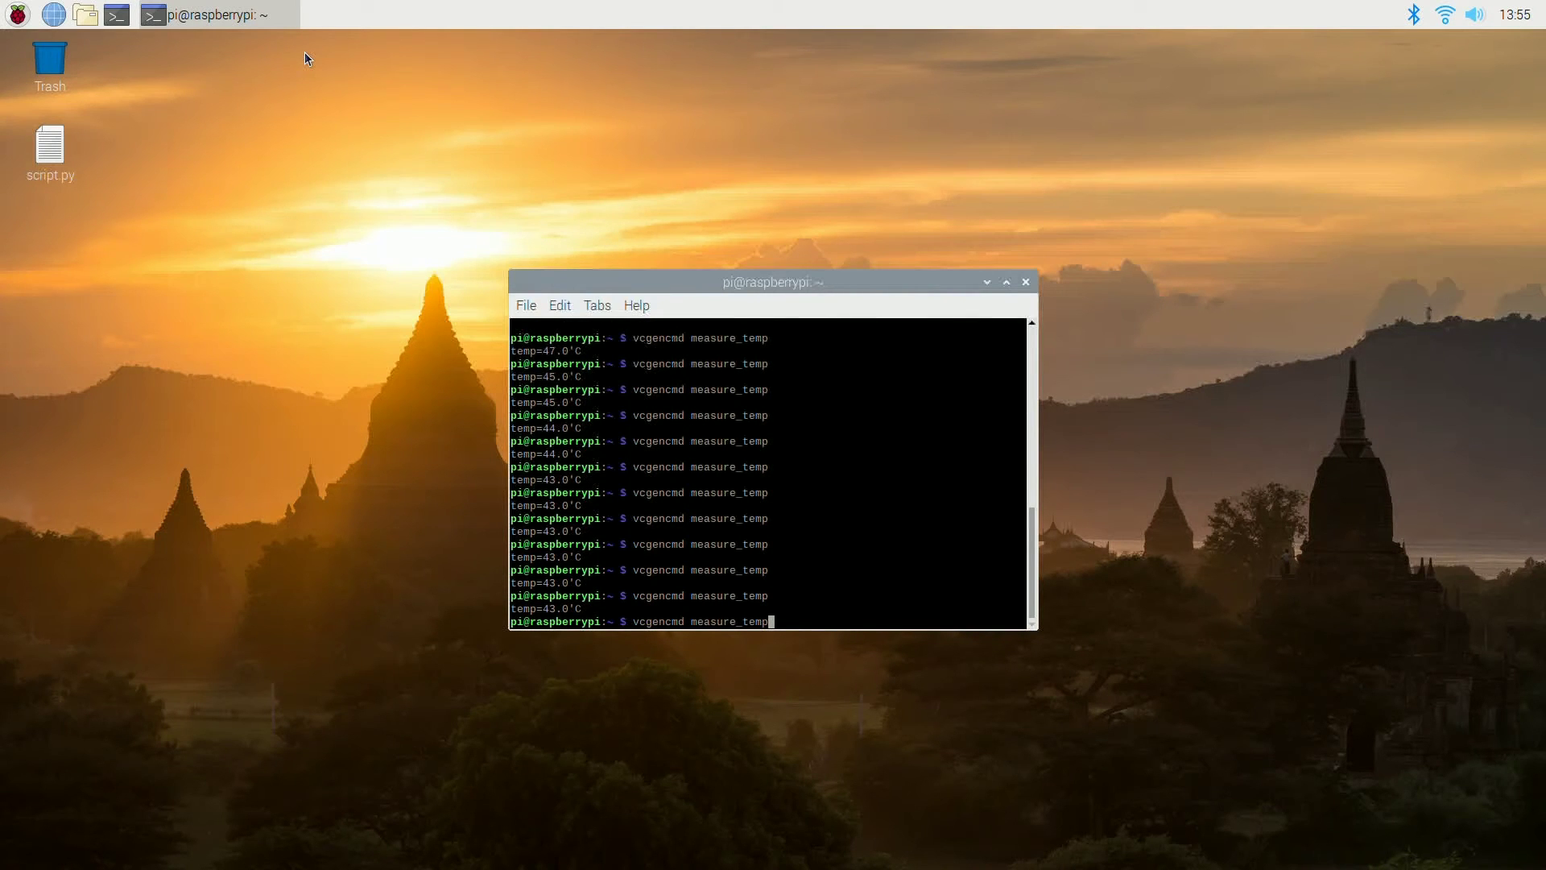
key("Return")
Start a second run of the CPU performance benchmark, checking primes up to 20000.
key("Up")
key("Up")
key("Return")
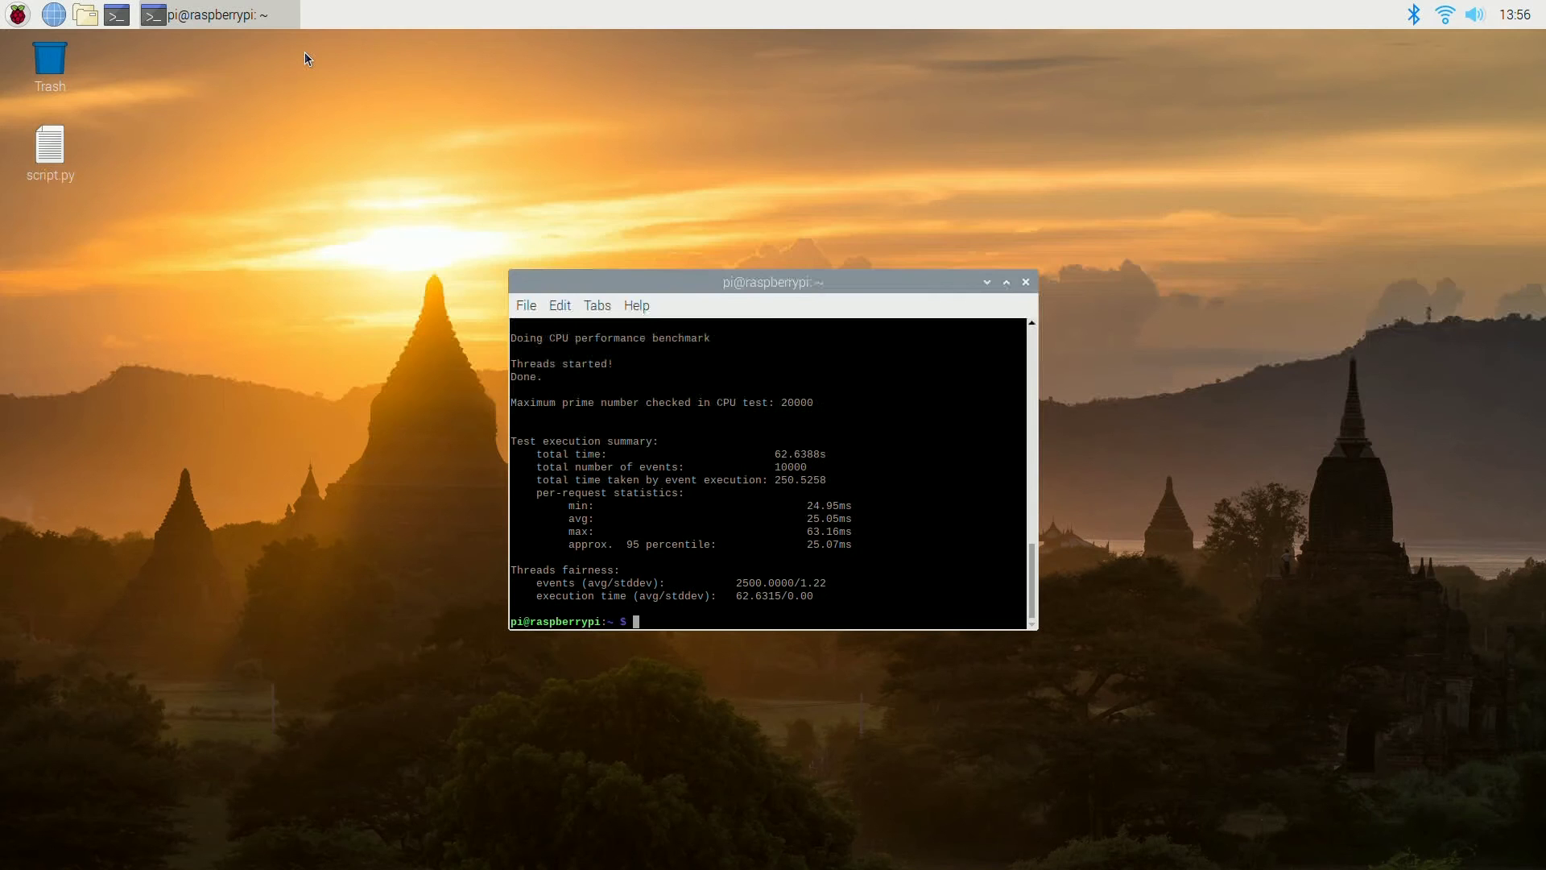
Take eight temperature readings with vcgencmd measure_temp directly after the second benchmark run.
key("Up")
key("Up")
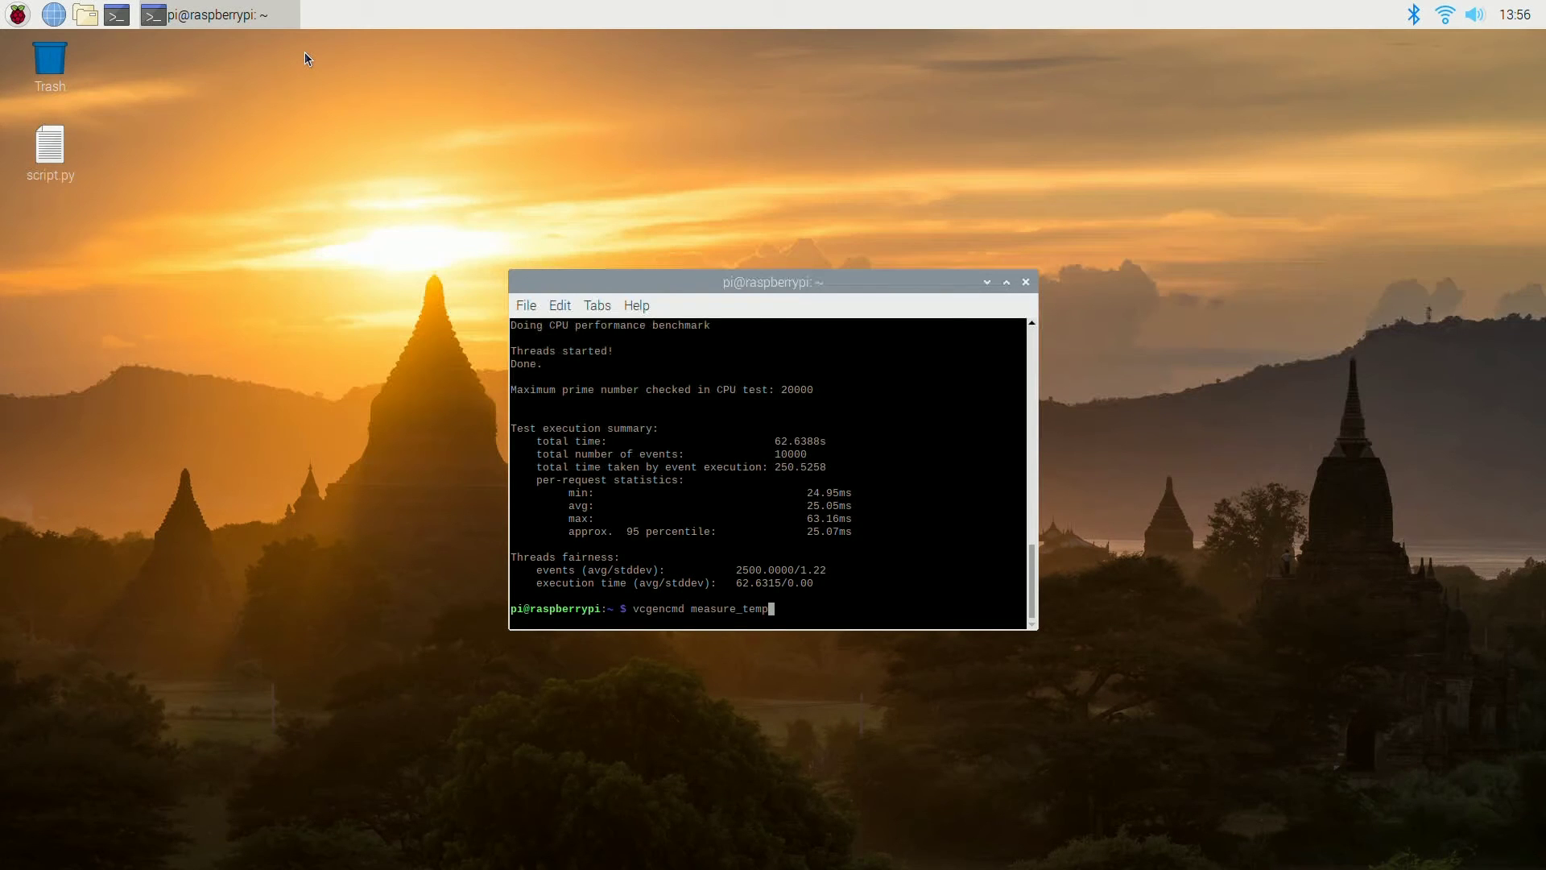
key("Return")
key("Up")
key("Return")
key("Up")
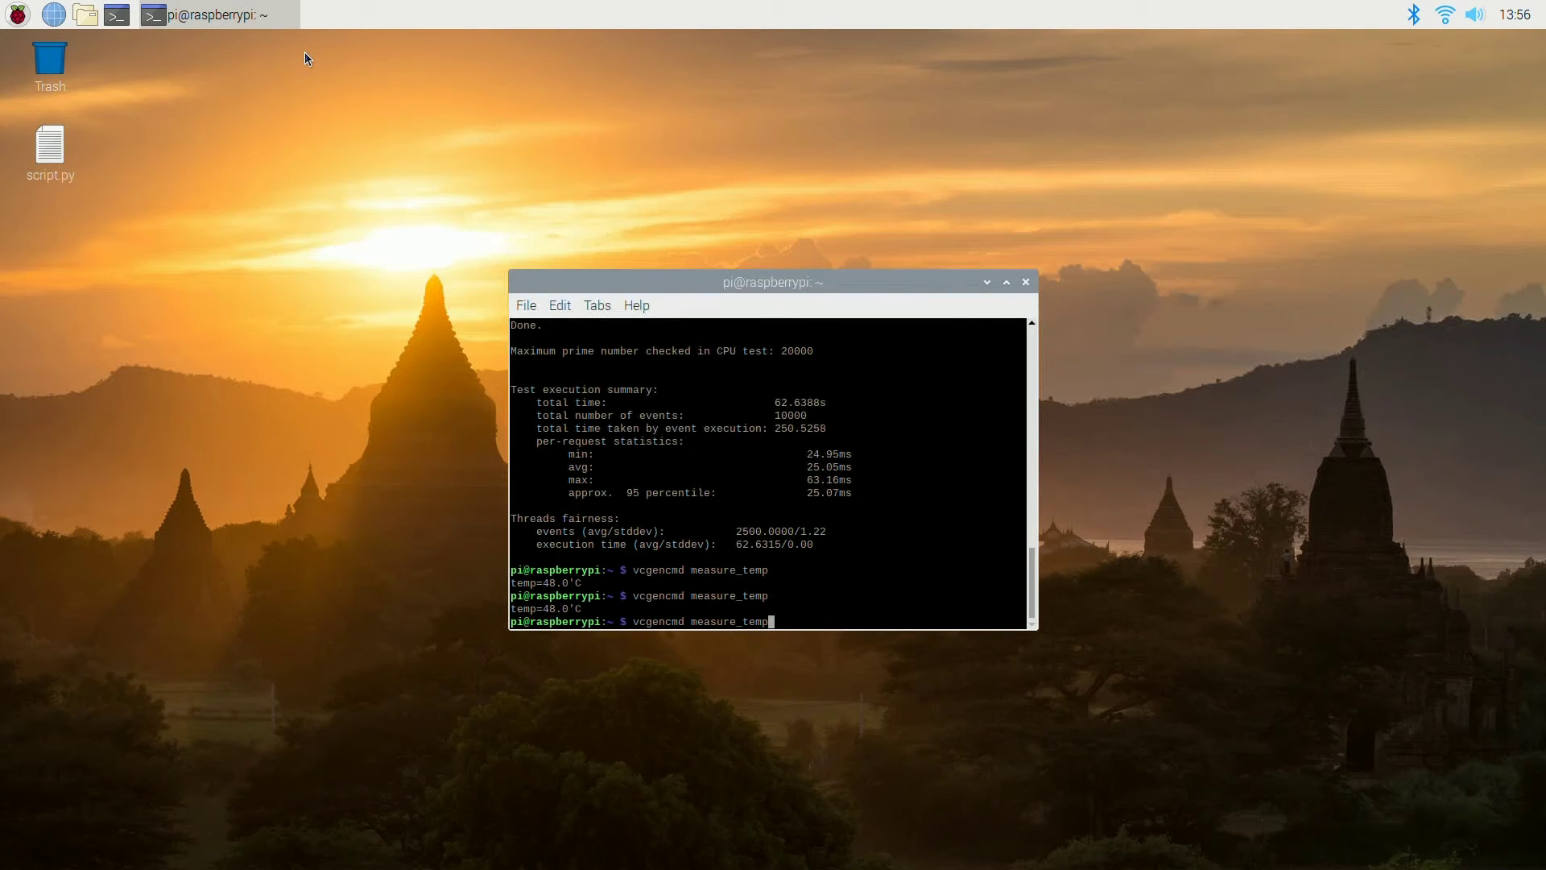
key("Return")
key("Up")
key("Return")
key("Up")
key("Return")
key("Up")
key("Return")
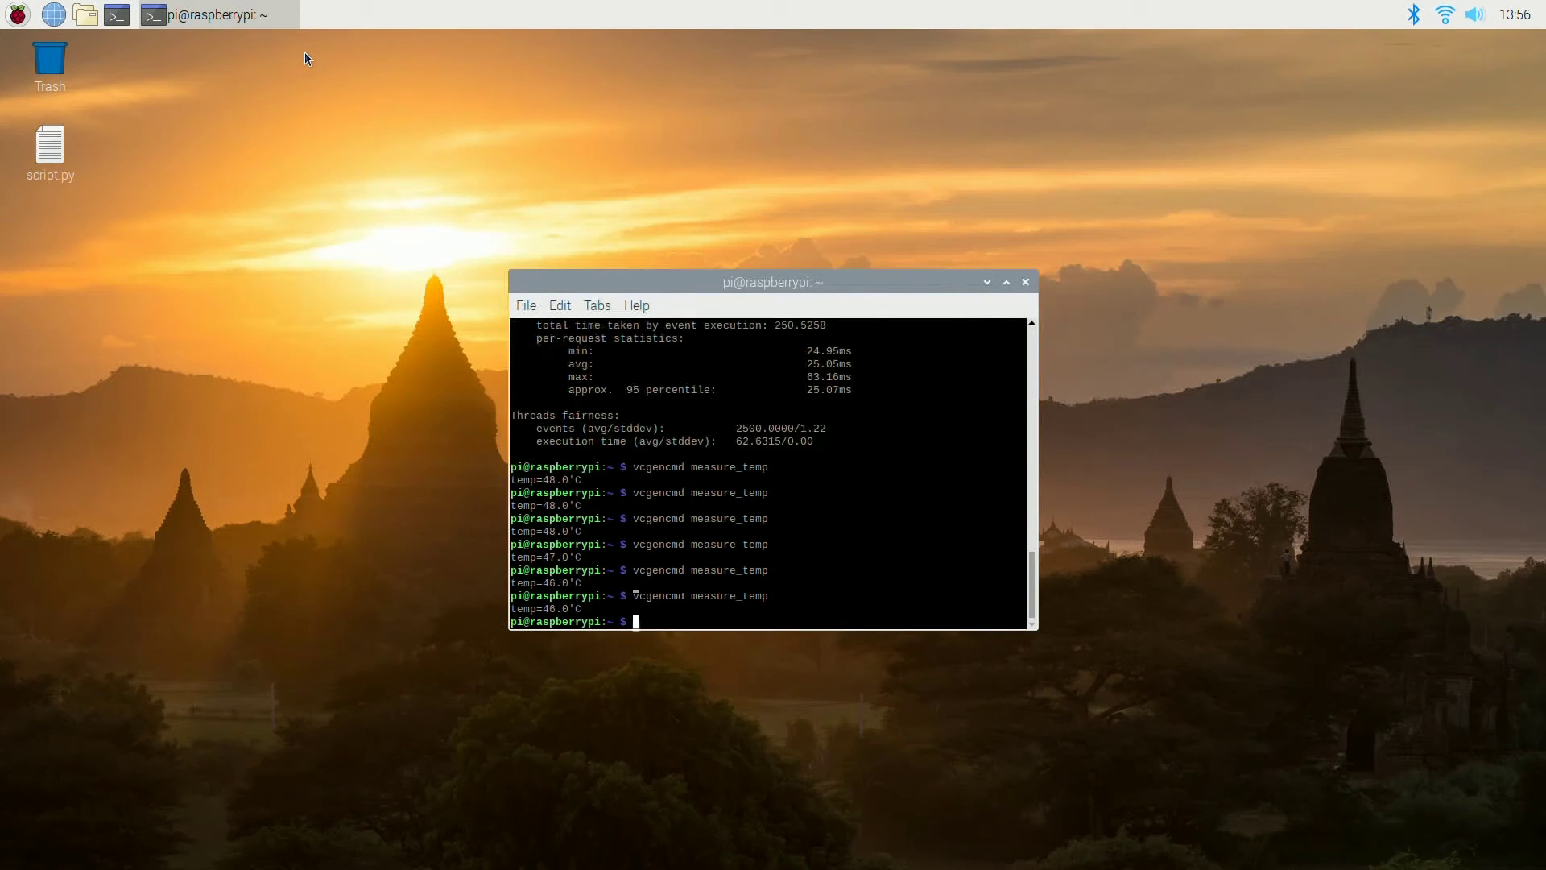
key("Up")
key("Return")
key("Up")
key("Return")
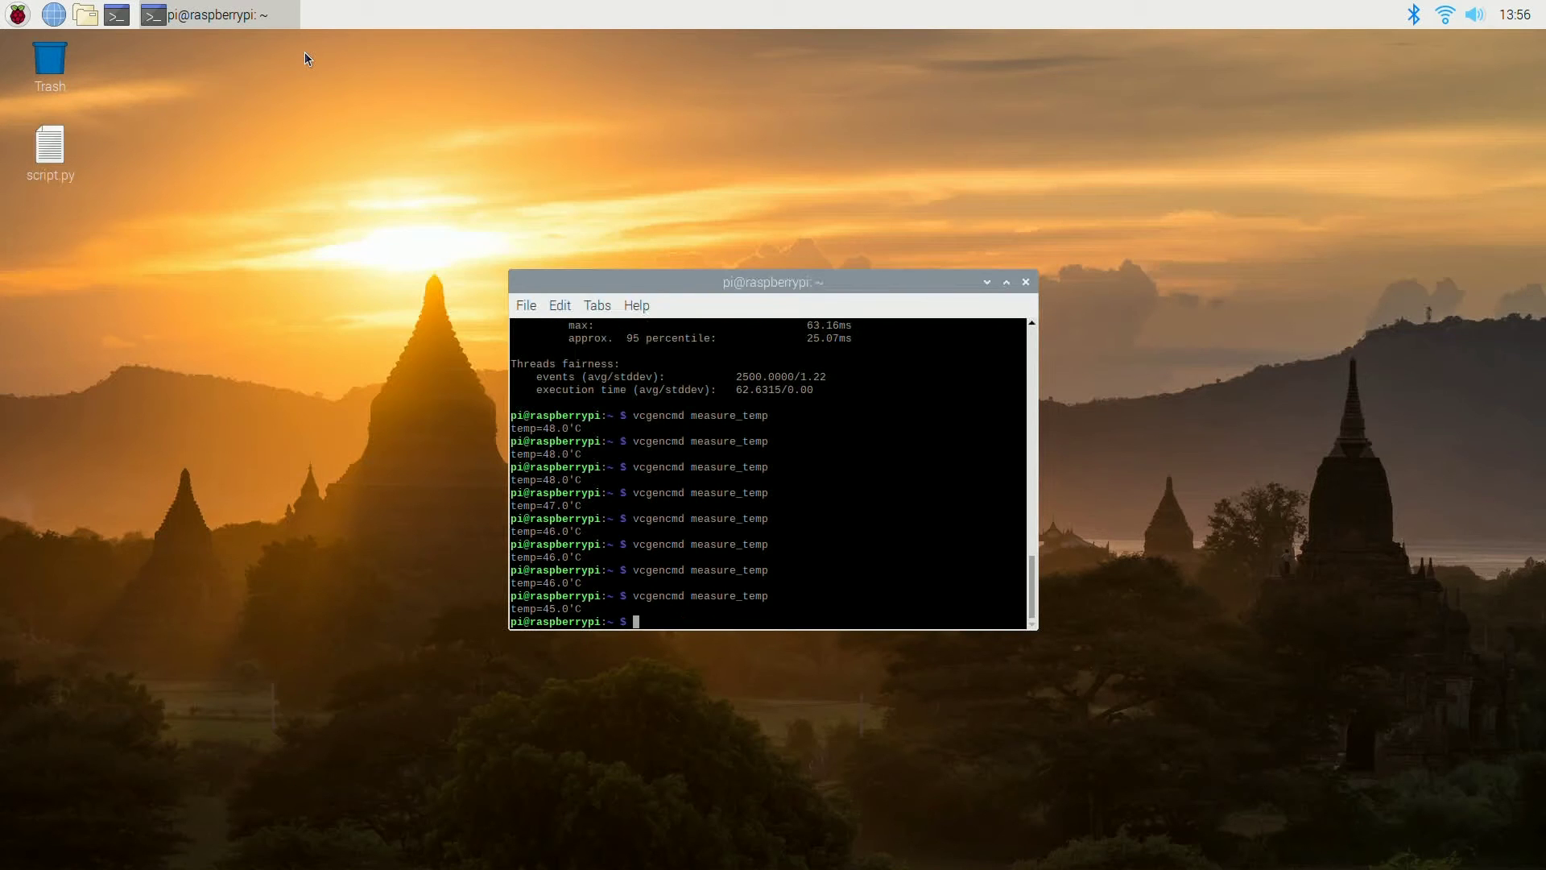
Run the CPU performance benchmark a third time, with the maximum prime number at 20000.
key("Up")
key("Up")
key("Return")
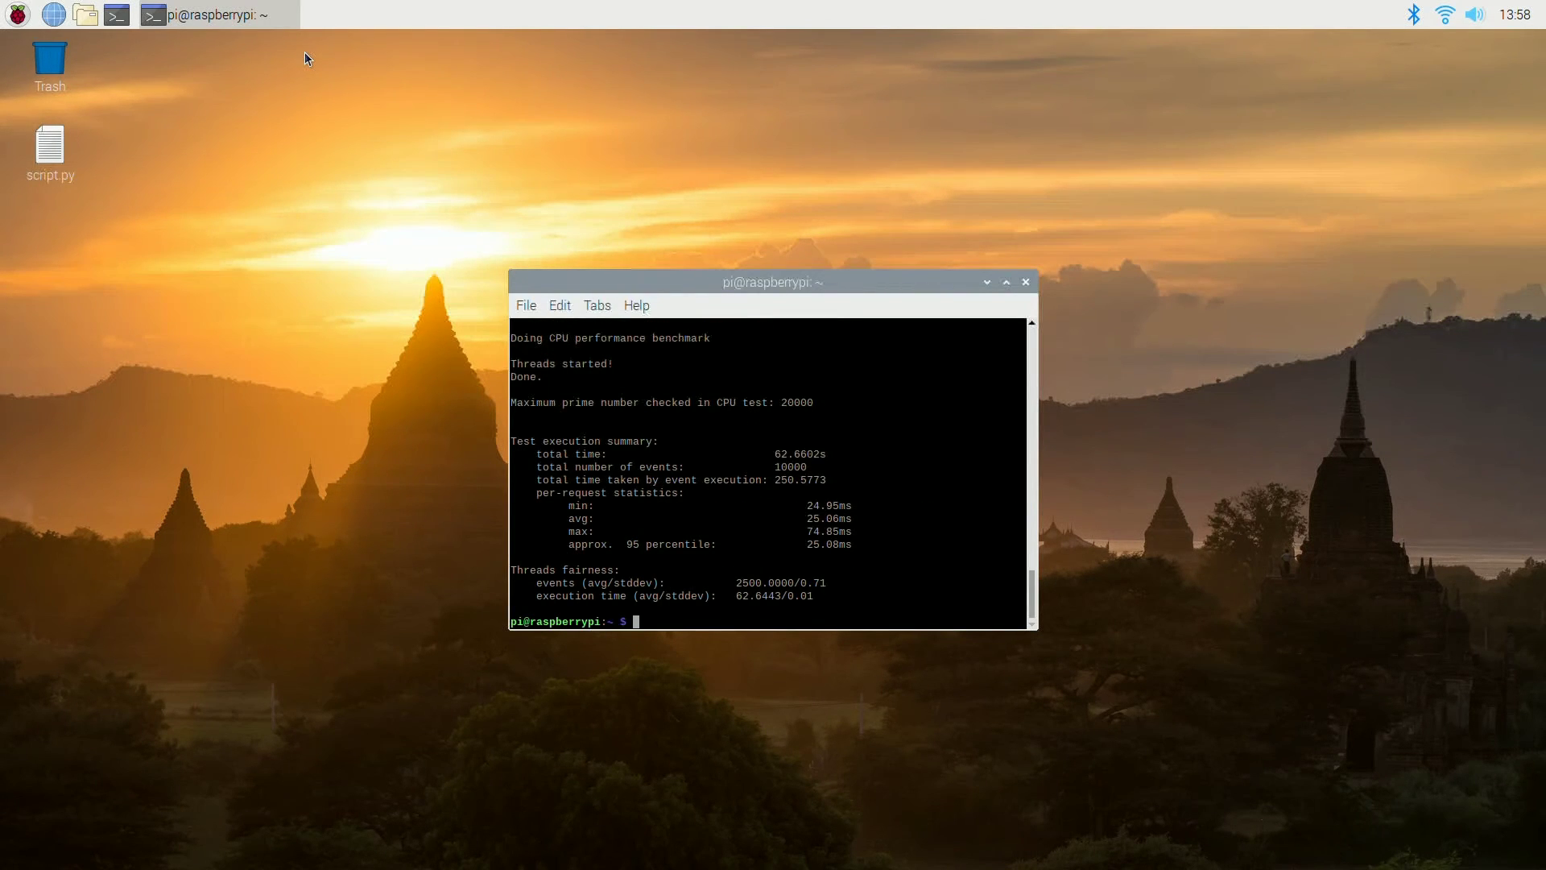
Repeat vcgencmd measure_temp to track the temperature following the third benchmark run.
key("Up")
key("Up")
key("Return")
key("Up")
key("Return")
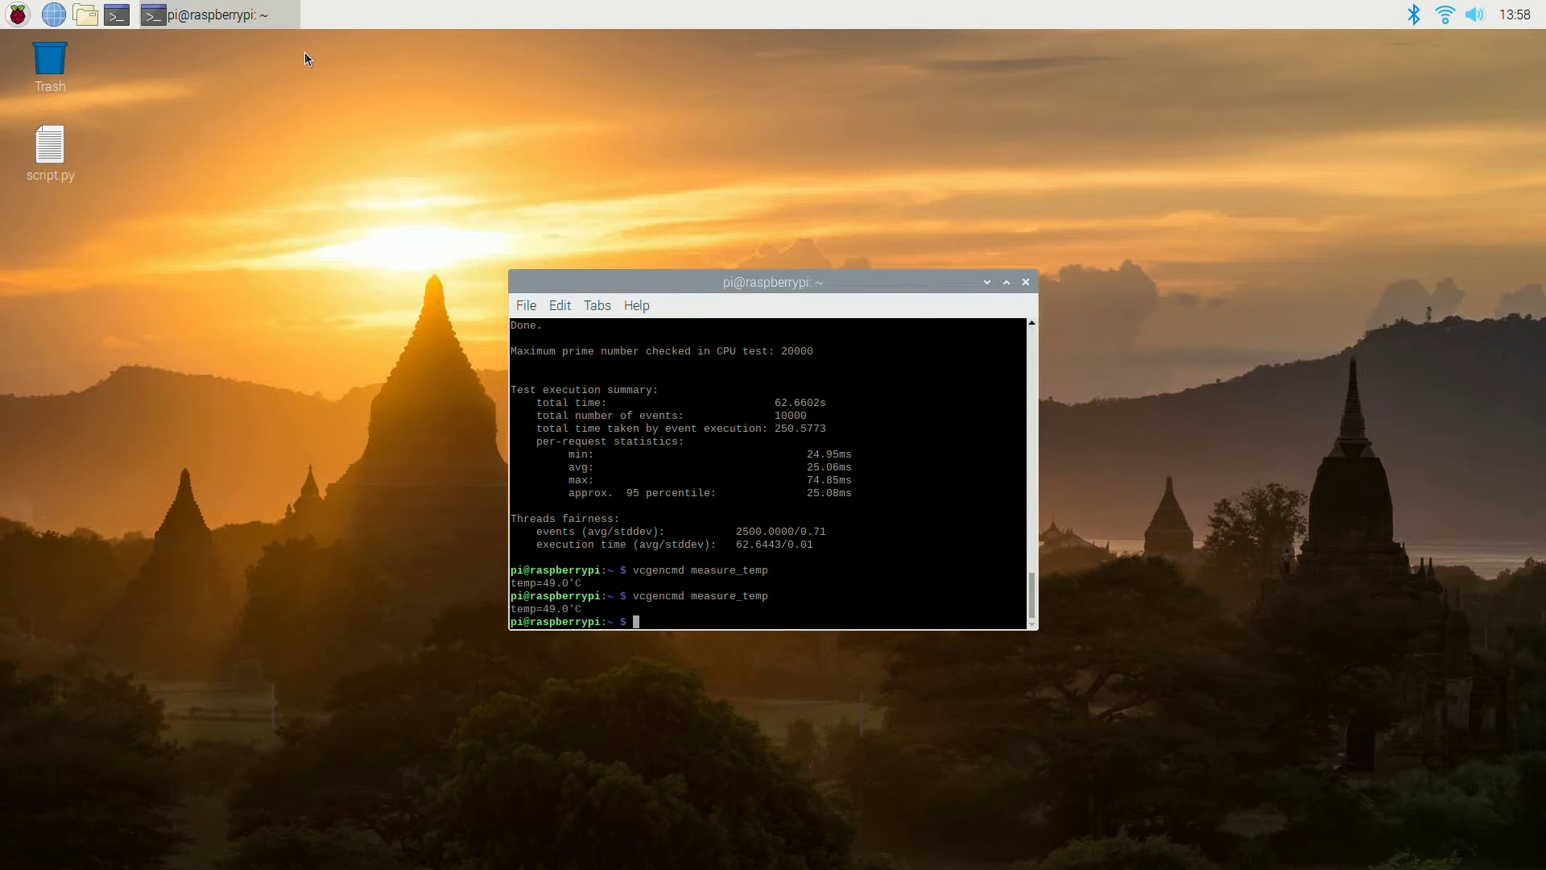
key("Up")
key("Return")
key("Up")
key("Return")
key("Up")
key("Return")
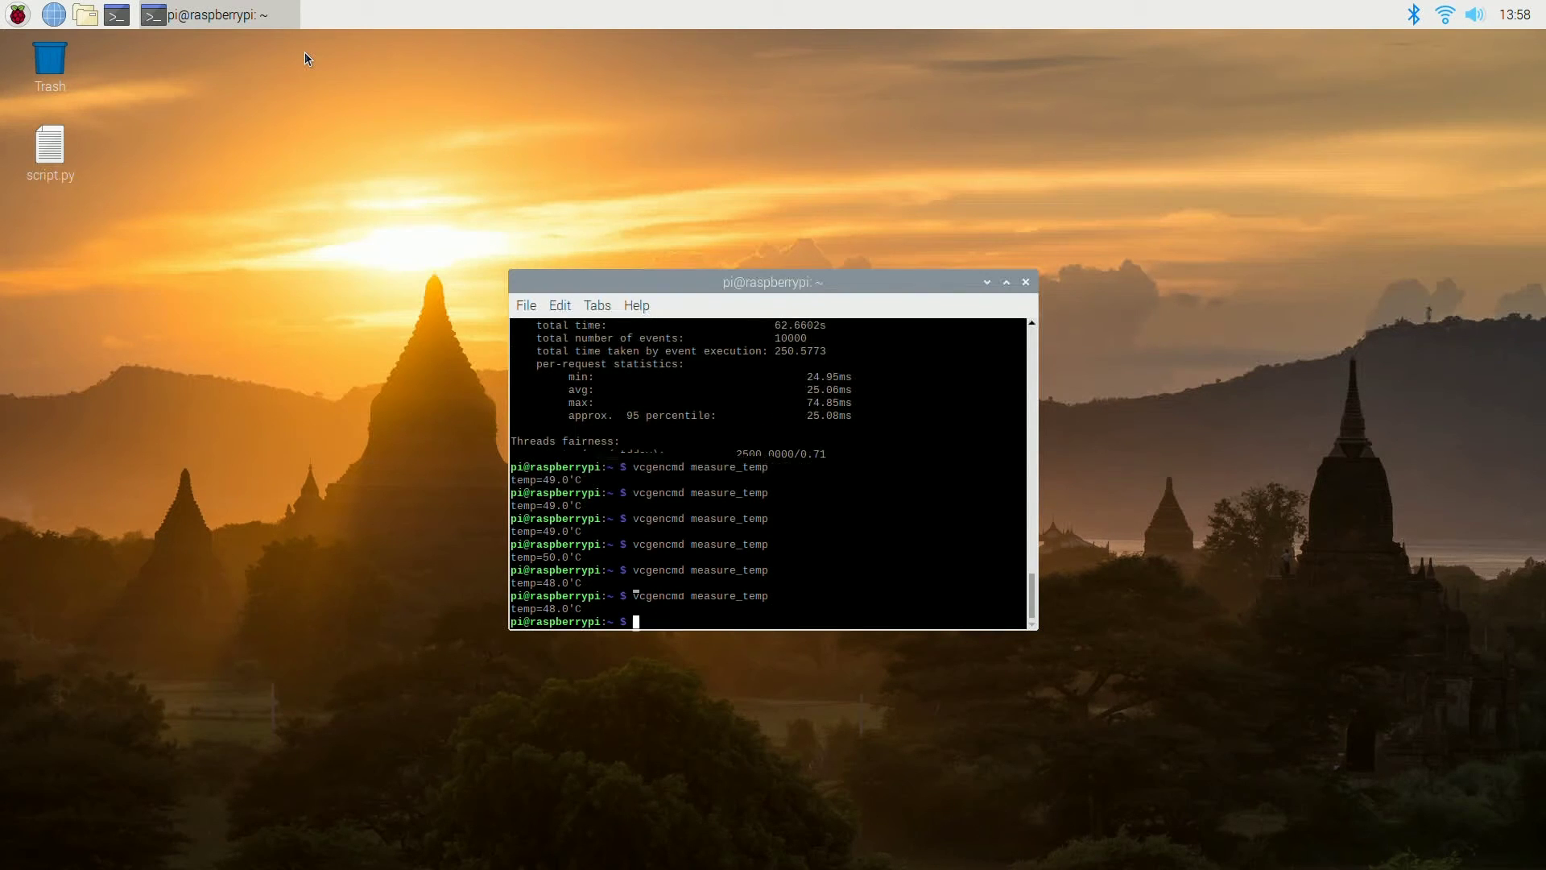
key("Up")
key("Return")
key("Up")
key("Return")
key("Up")
key("Return")
key("Up")
key("Return")
key("Up")
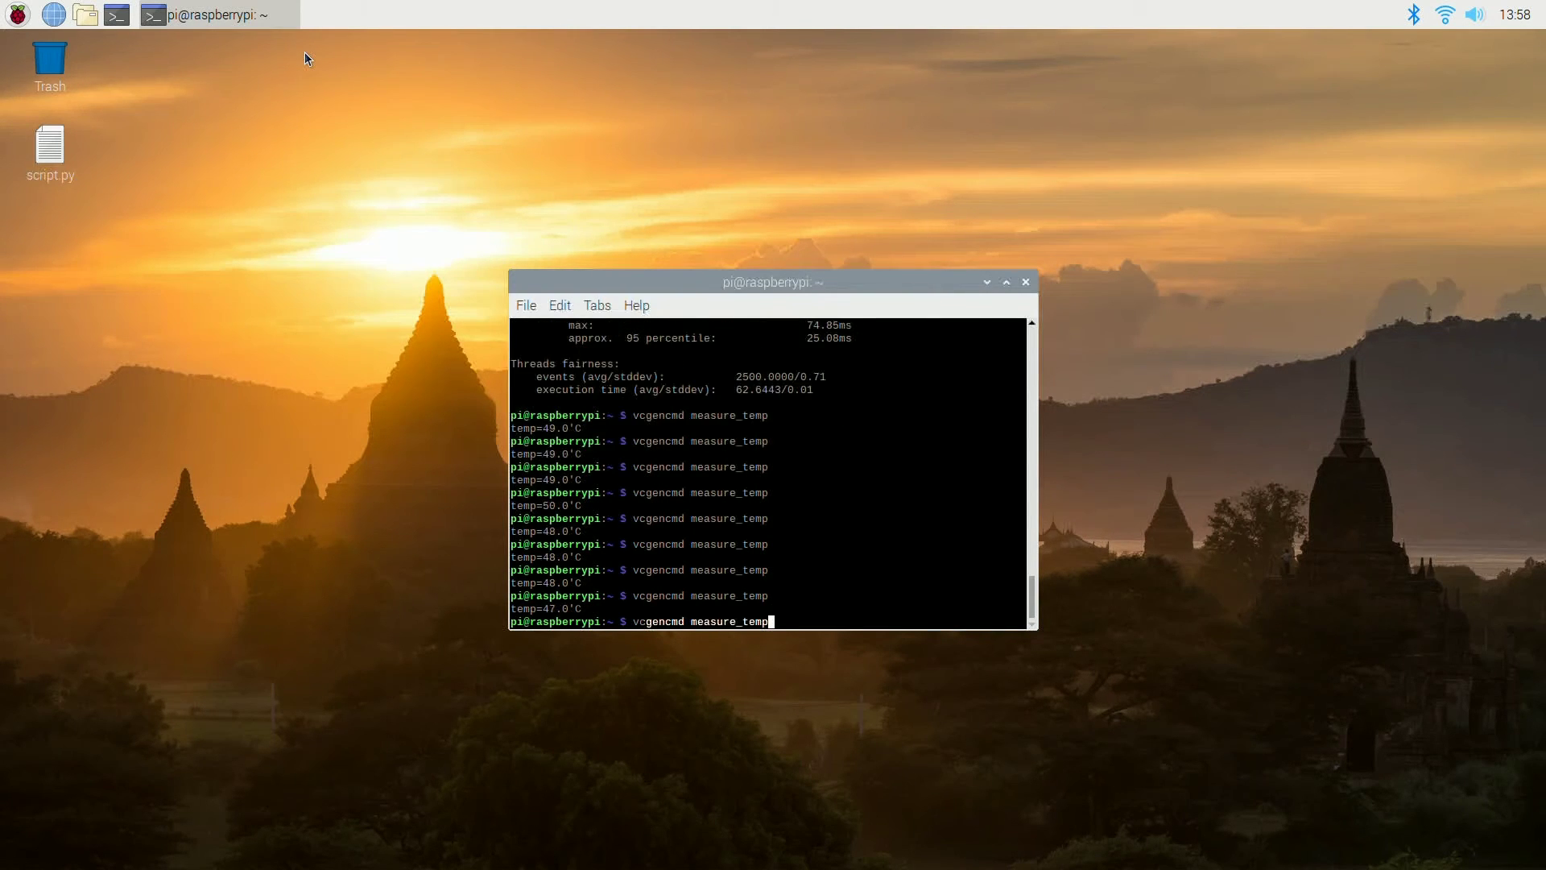
key("Return")
key("Up")
key("Return")
key("Up")
key("Return")
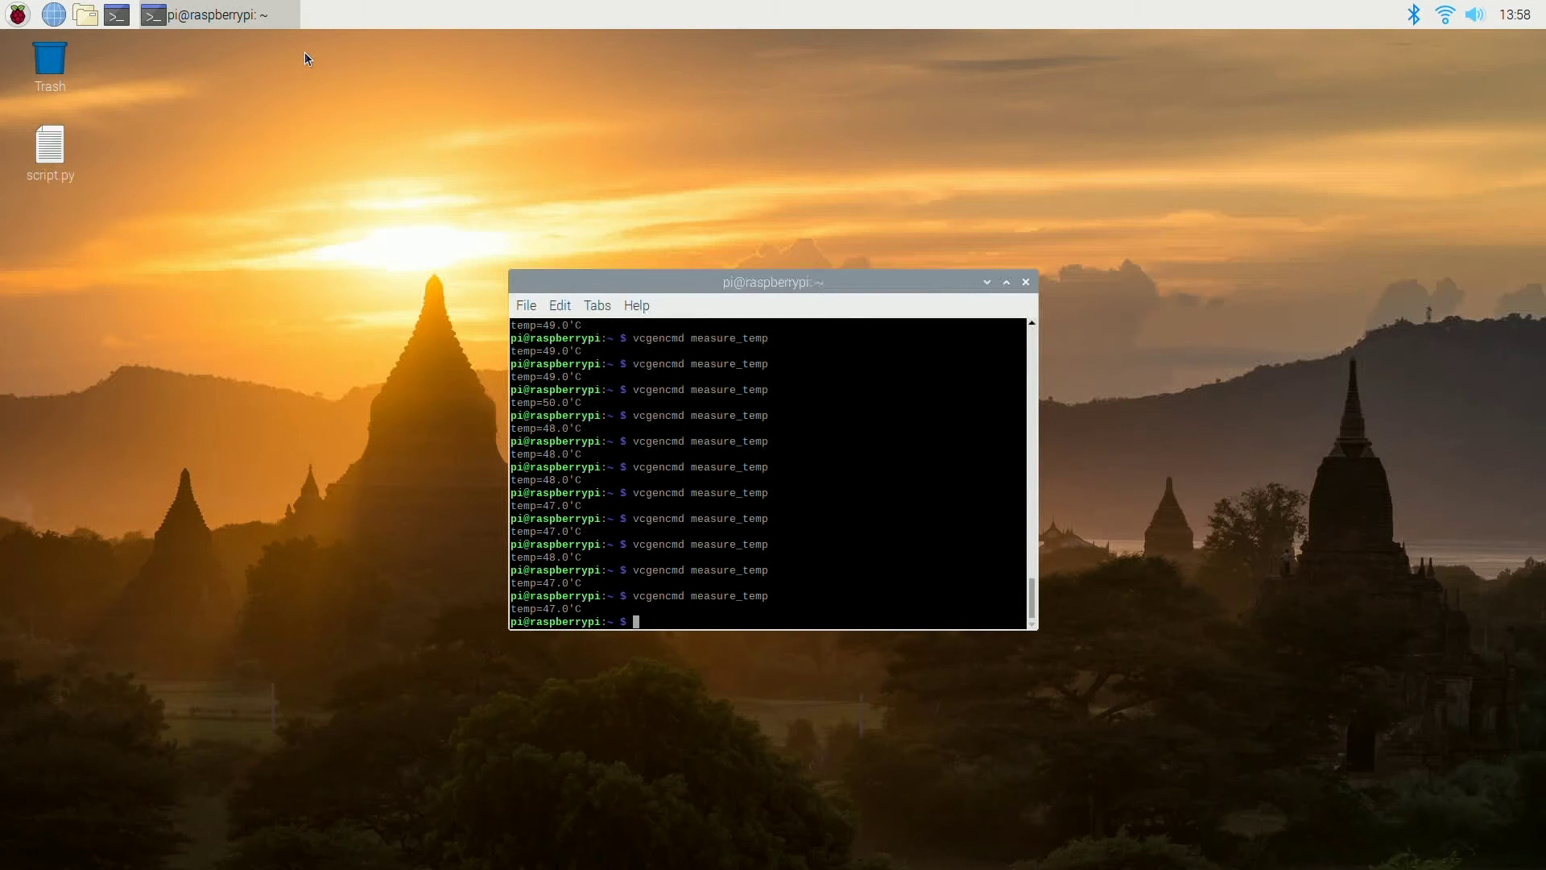